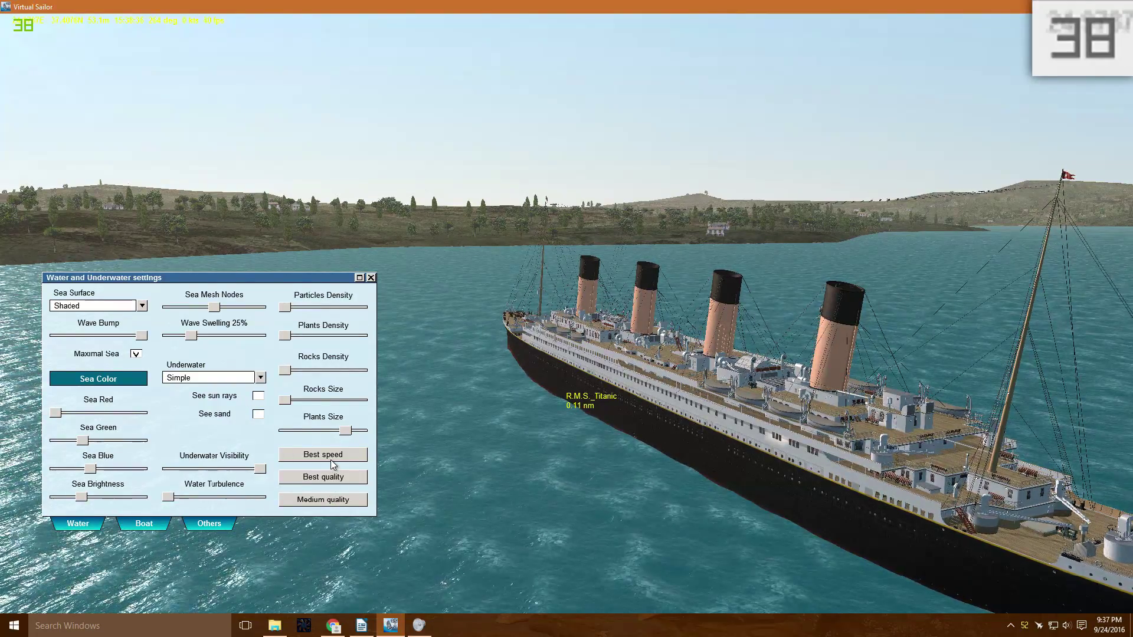
# Set the Wave Bump to 100% and raise the Sea Mesh Nodes to the maximum in the water settings.
pyautogui.click(371, 278)
pyautogui.moveTo(424, 341); pyautogui.dragTo(586, 387)
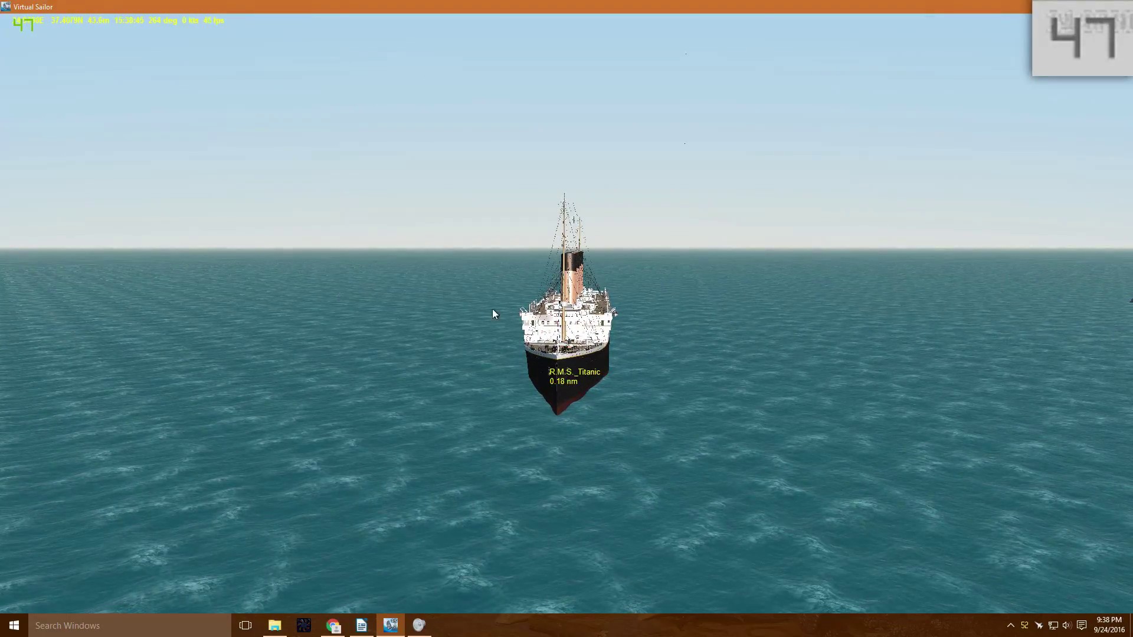
pyautogui.click(265, 39)
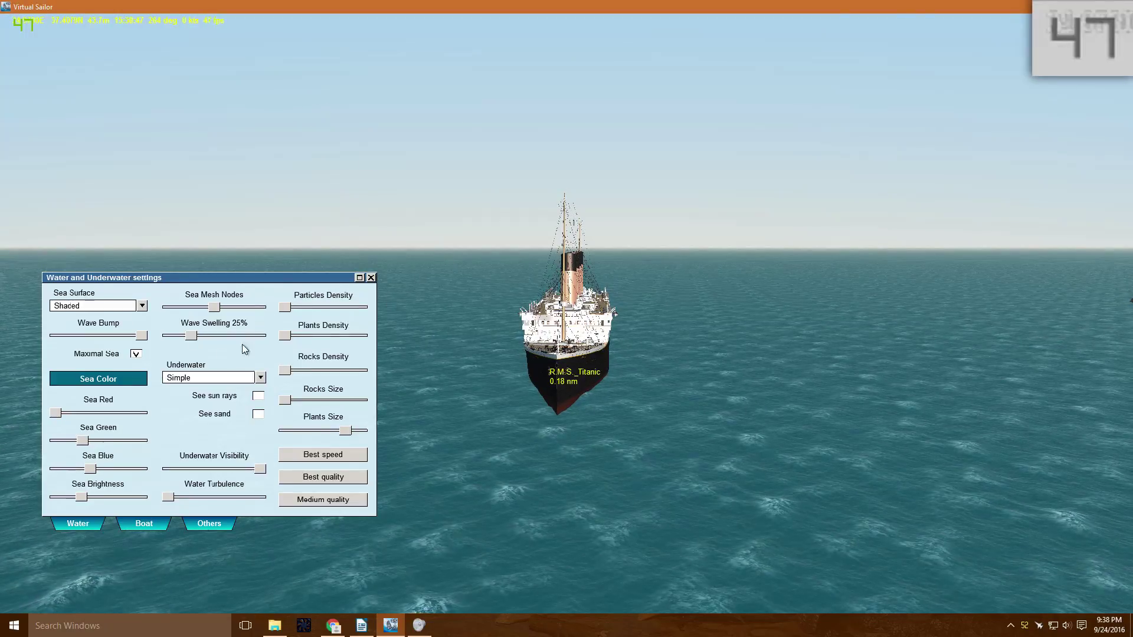
pyautogui.moveTo(141, 335)
pyautogui.mouseDown()
pyautogui.moveTo(37, 338)
pyautogui.moveTo(142, 336)
pyautogui.mouseUp()
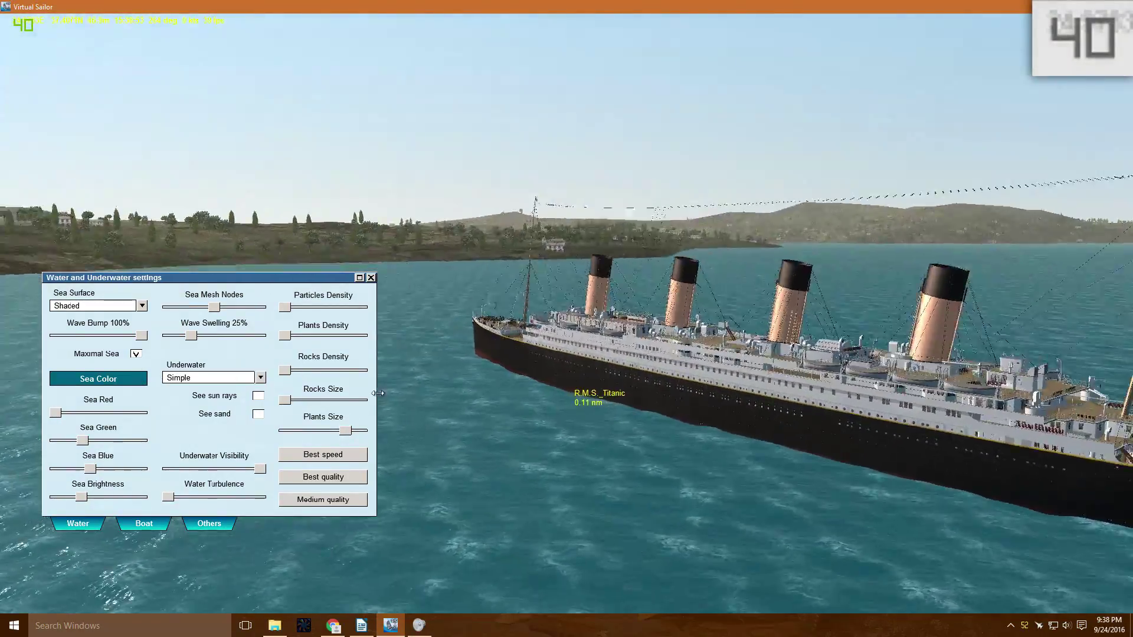
pyautogui.moveTo(228, 306); pyautogui.dragTo(260, 307)
# Compare the sea around the ship with Maximal Sea on and off, leaving the option disabled.
pyautogui.click(135, 354)
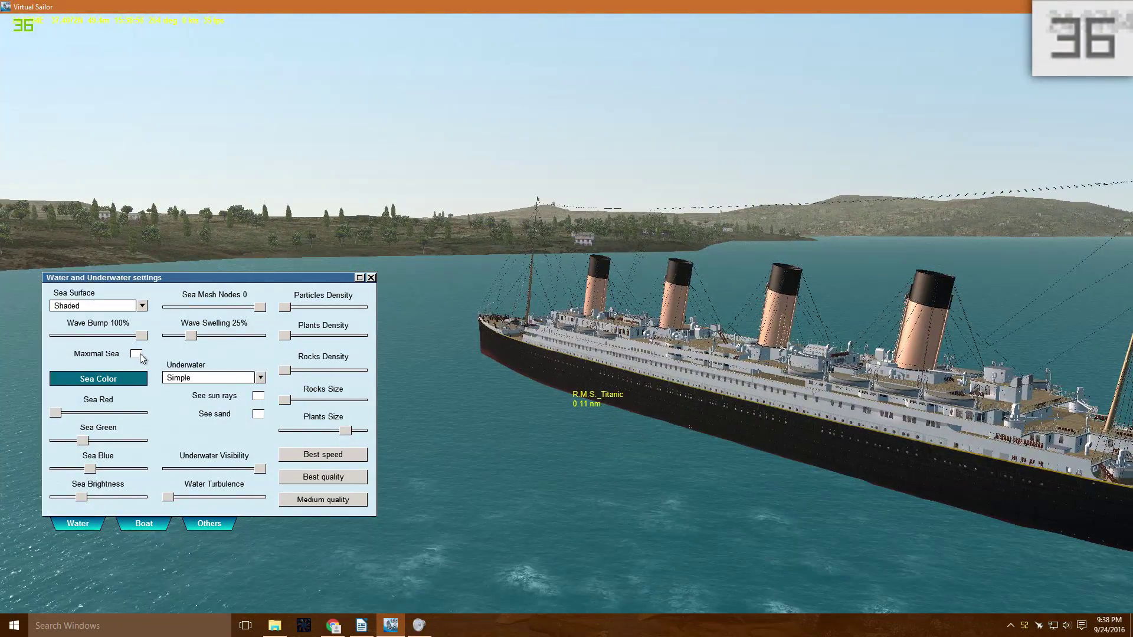
pyautogui.moveTo(448, 361); pyautogui.dragTo(395, 383)
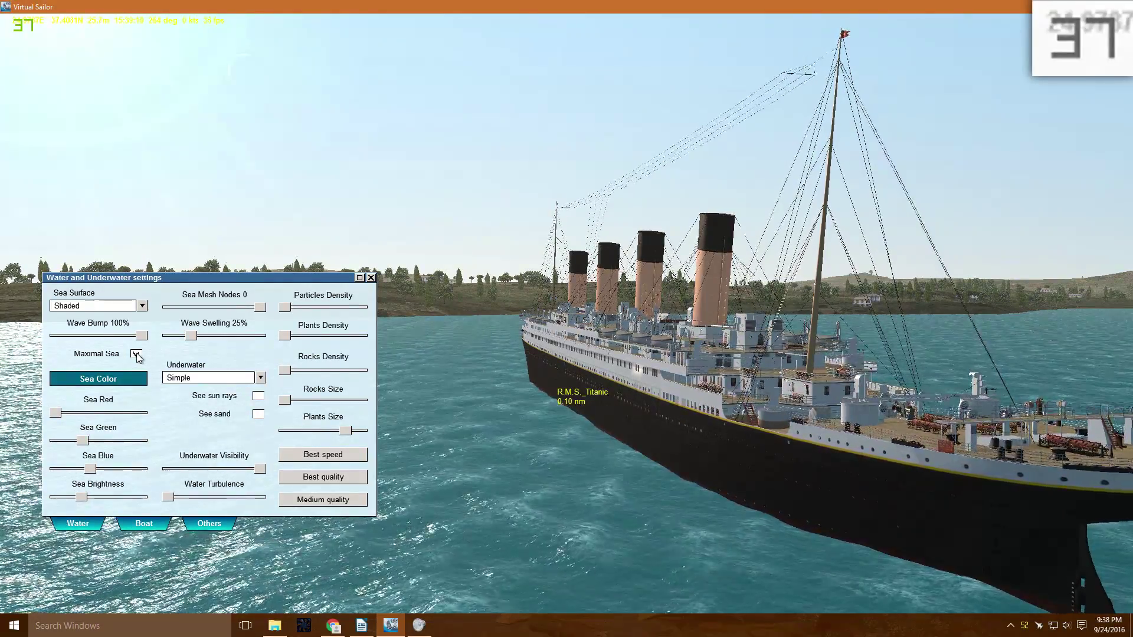
pyautogui.moveTo(475, 341)
pyautogui.mouseDown()
pyautogui.moveTo(495, 344)
pyautogui.moveTo(424, 318)
pyautogui.moveTo(472, 333)
pyautogui.mouseUp()
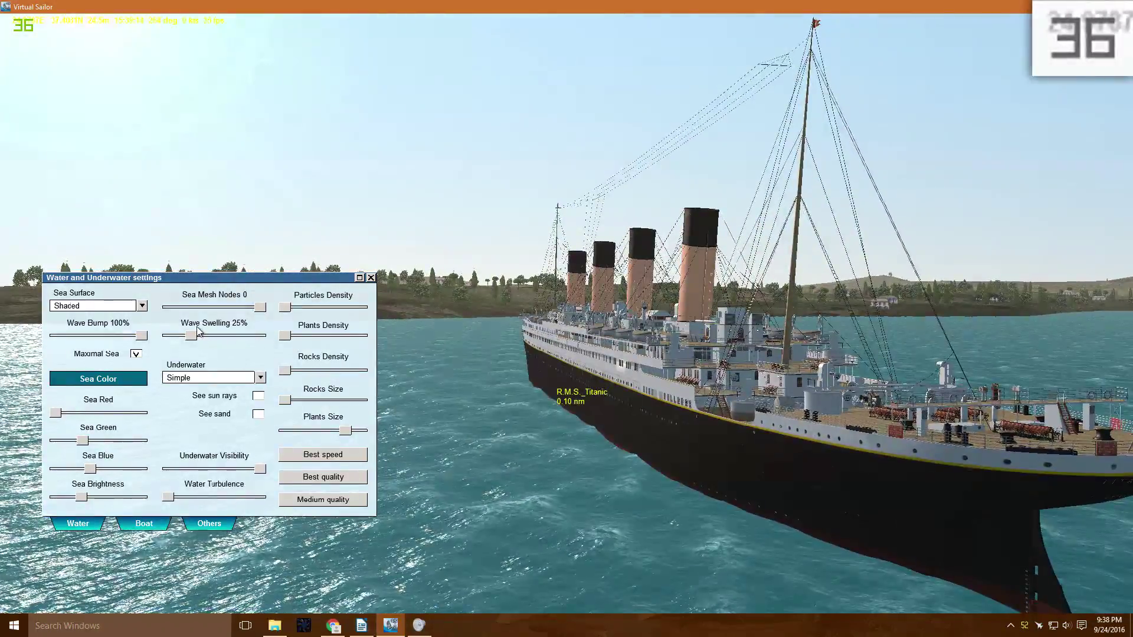
pyautogui.click(136, 354)
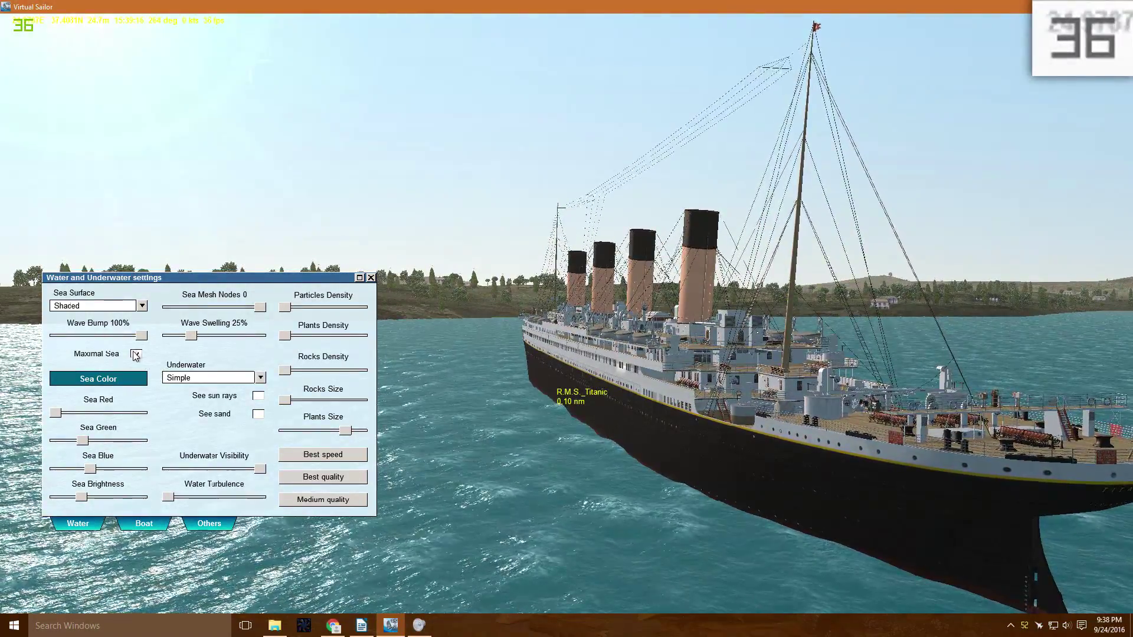
pyautogui.click(136, 353)
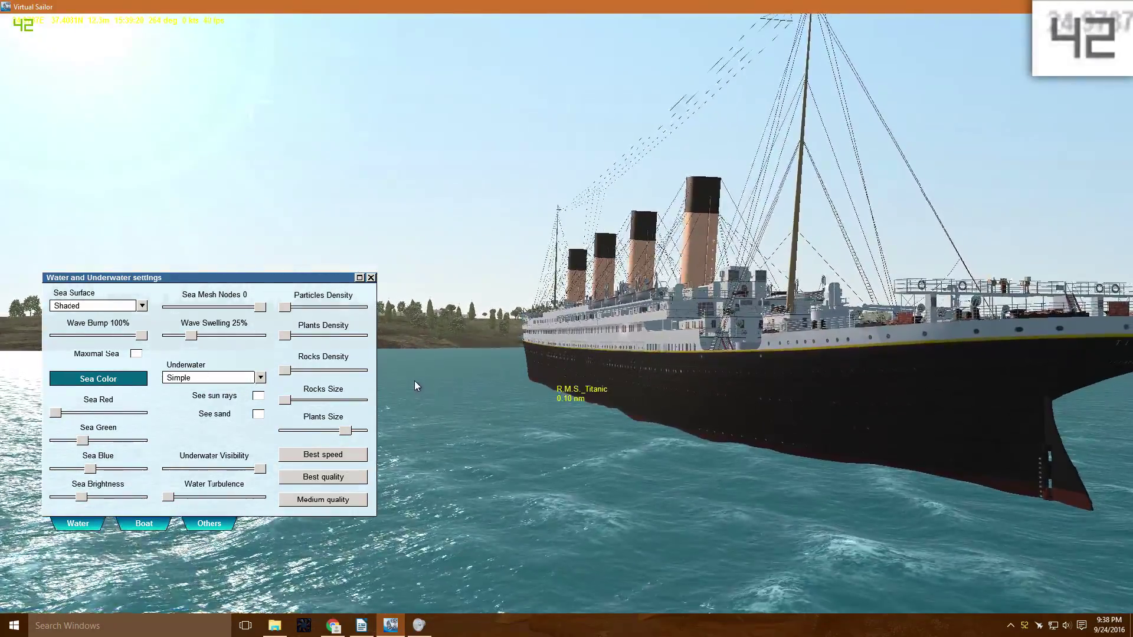
# Set Sea Green to 70 and lower the Underwater Visibility to 1.
pyautogui.moveTo(82, 441); pyautogui.dragTo(79, 441)
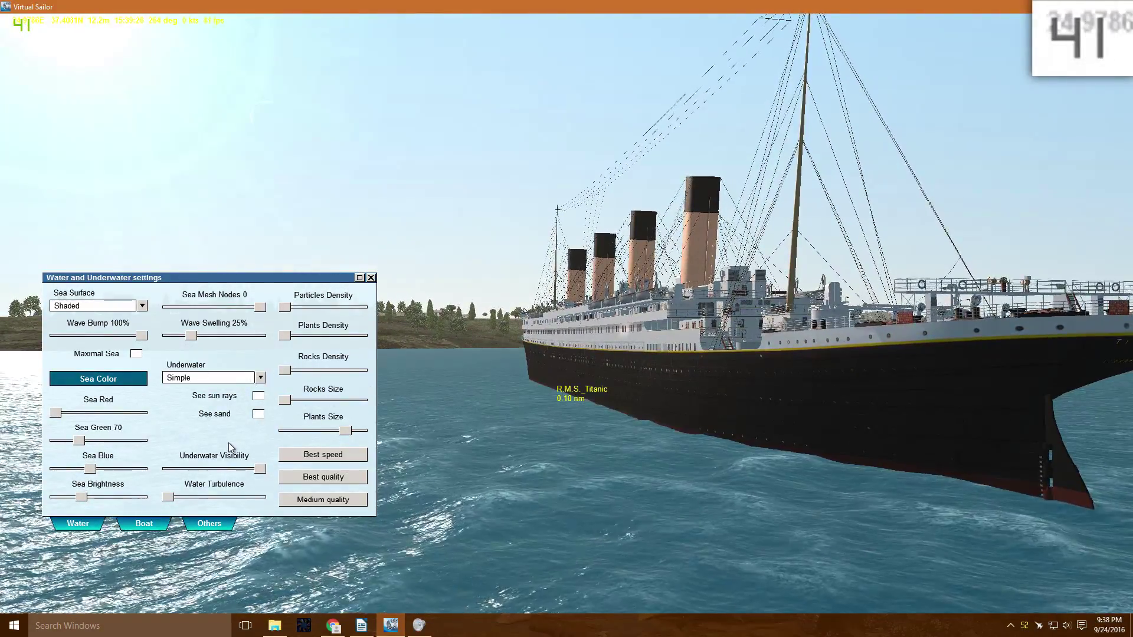
pyautogui.moveTo(259, 469); pyautogui.dragTo(168, 470)
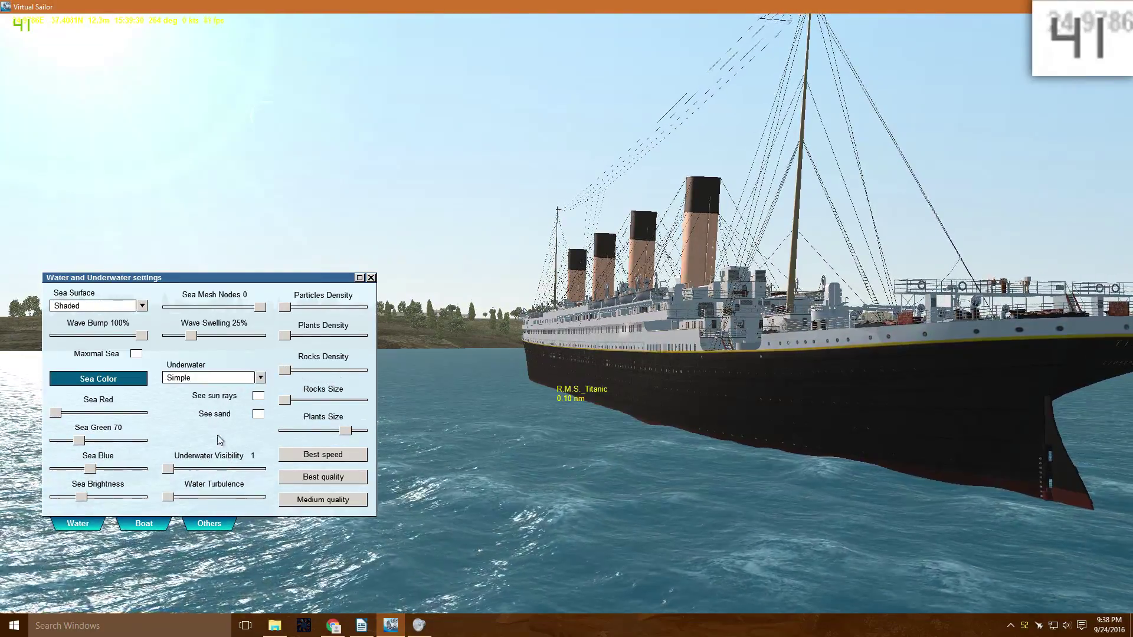
pyautogui.moveTo(436, 407); pyautogui.dragTo(385, 341)
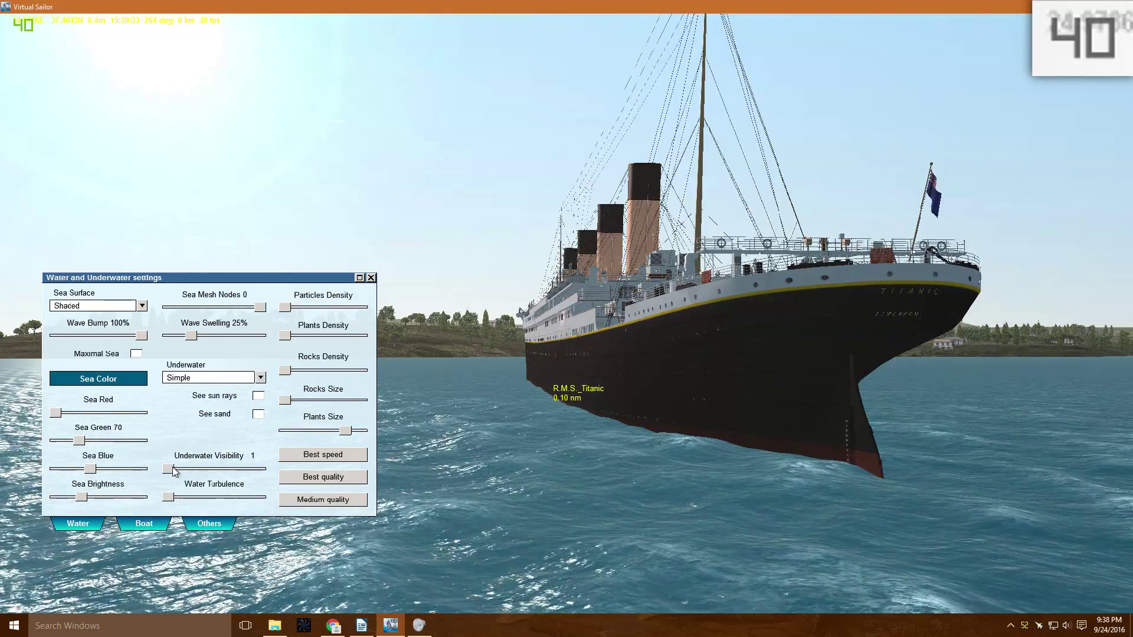
# Bring up the boat and realism settings, examine the R.M.S. Titanic from several angles at a distance, and close the settings.
pyautogui.click(157, 529)
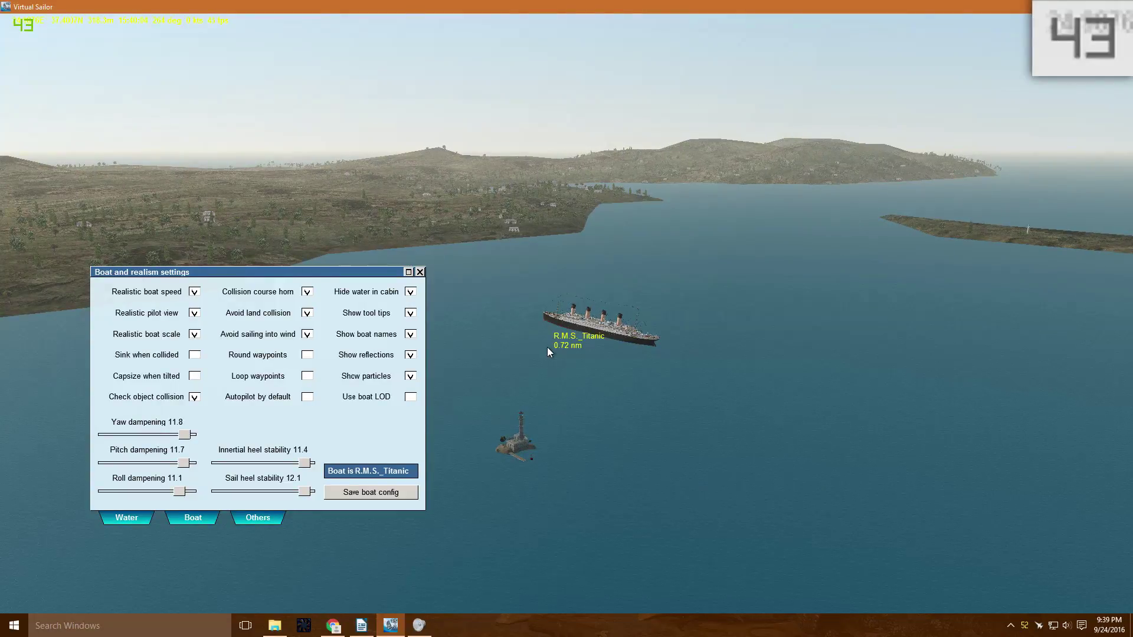
pyautogui.moveTo(547, 347); pyautogui.dragTo(547, 338)
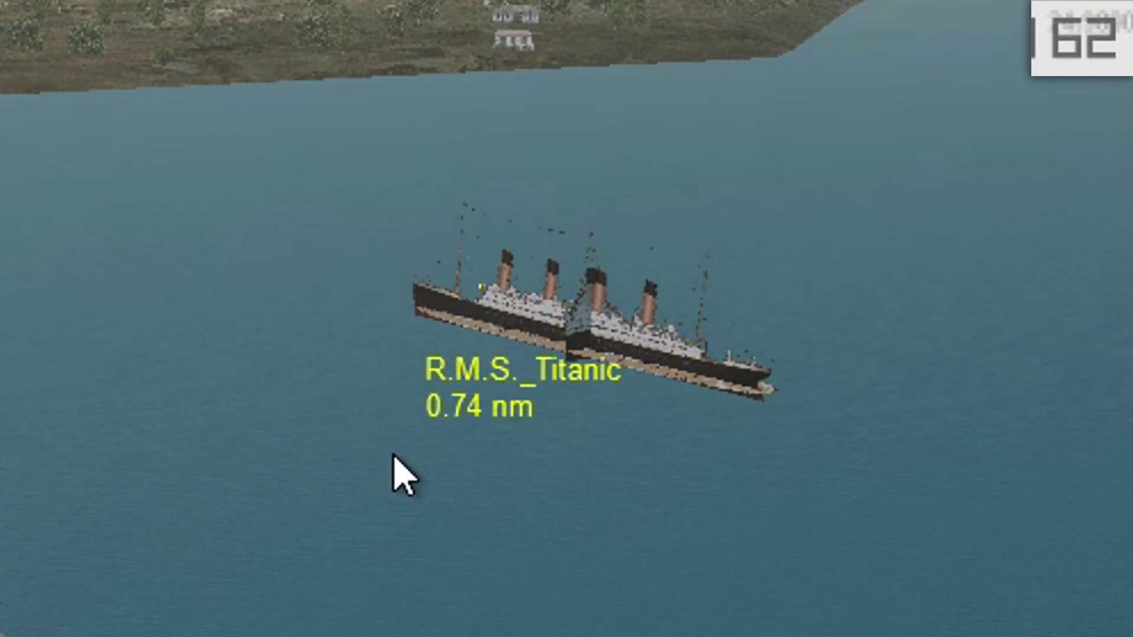
pyautogui.moveTo(385, 454); pyautogui.dragTo(339, 499)
pyautogui.moveTo(185, 490); pyautogui.dragTo(457, 521)
pyautogui.moveTo(179, 462); pyautogui.dragTo(1132, 424)
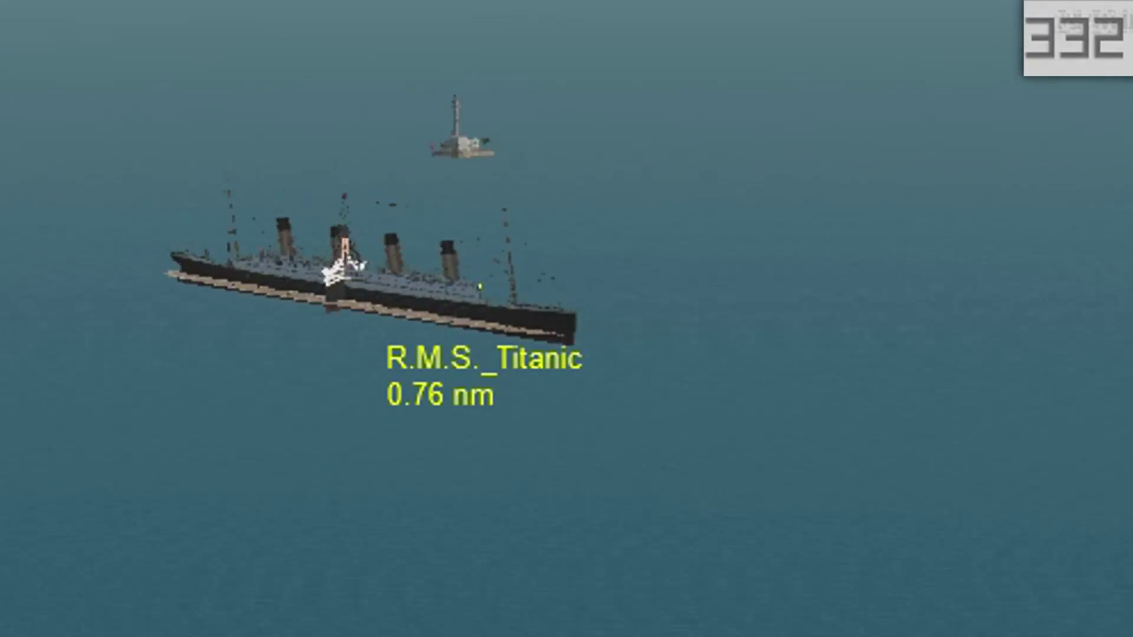
pyautogui.moveTo(525, 449); pyautogui.dragTo(1131, 425)
pyautogui.moveTo(310, 528); pyautogui.dragTo(451, 490)
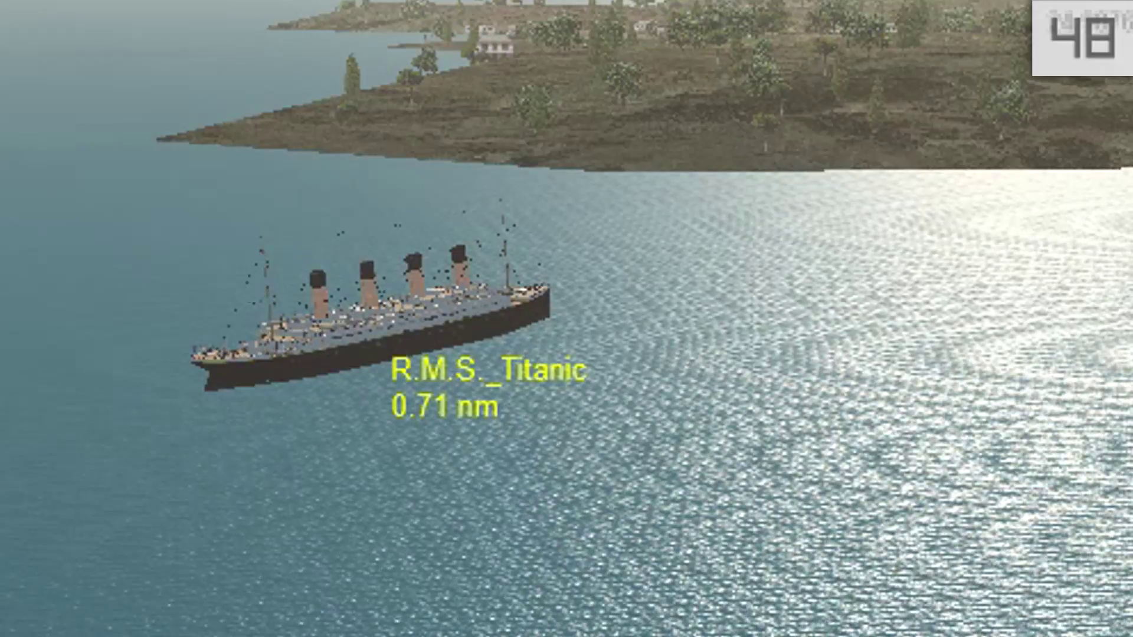
pyautogui.press('Left')
pyautogui.moveTo(1132, 224); pyautogui.dragTo(265, 299)
pyautogui.press('Down')
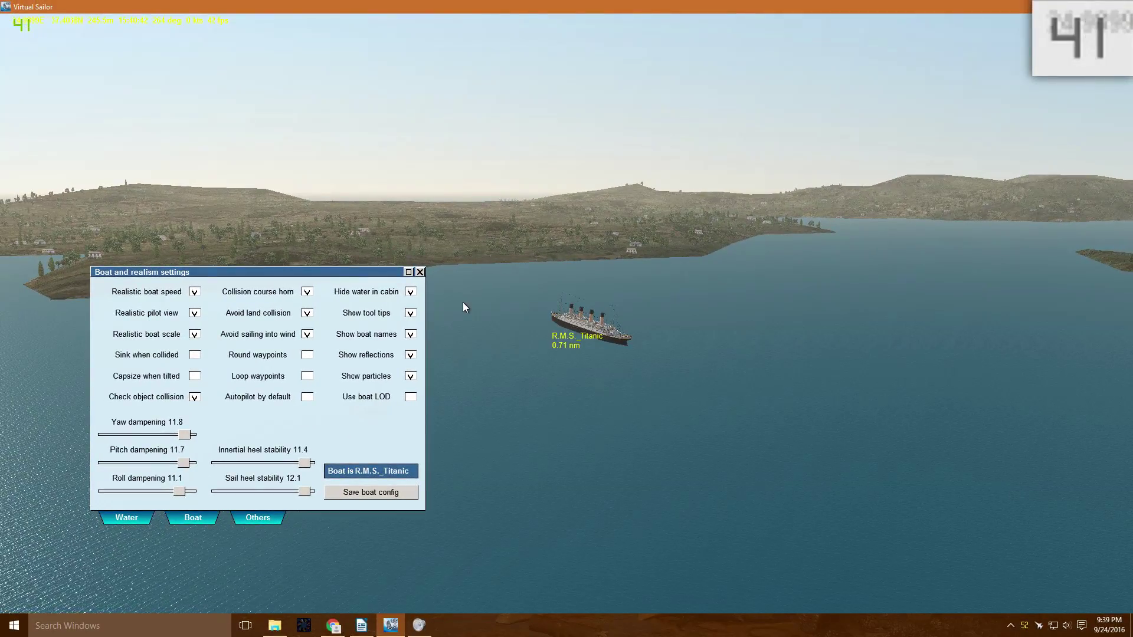
pyautogui.press('space')
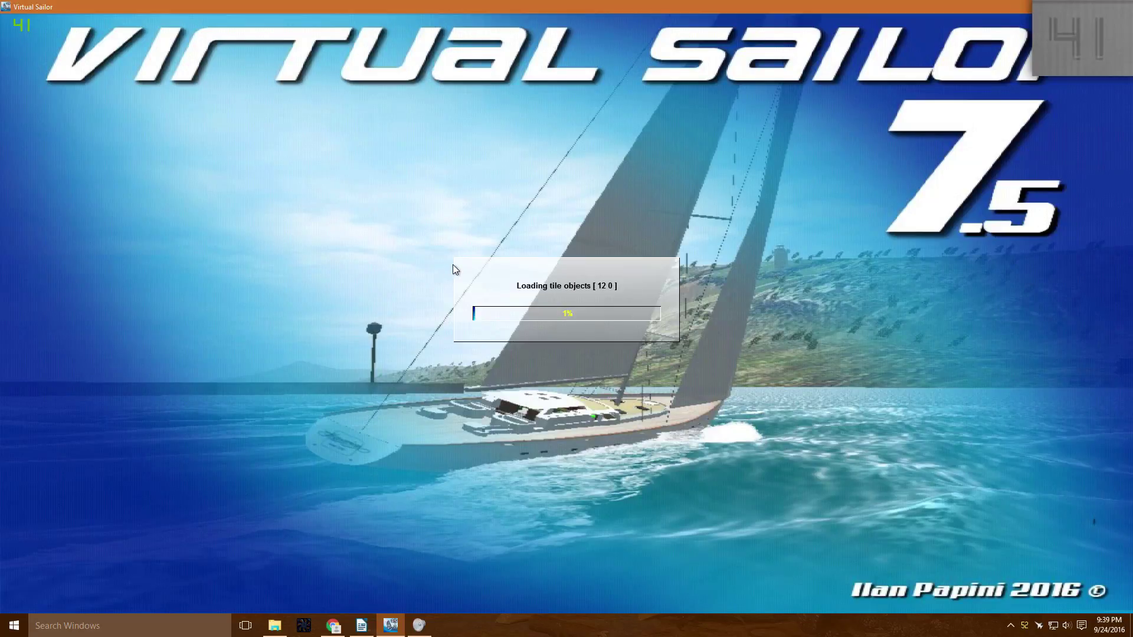
pyautogui.click(420, 272)
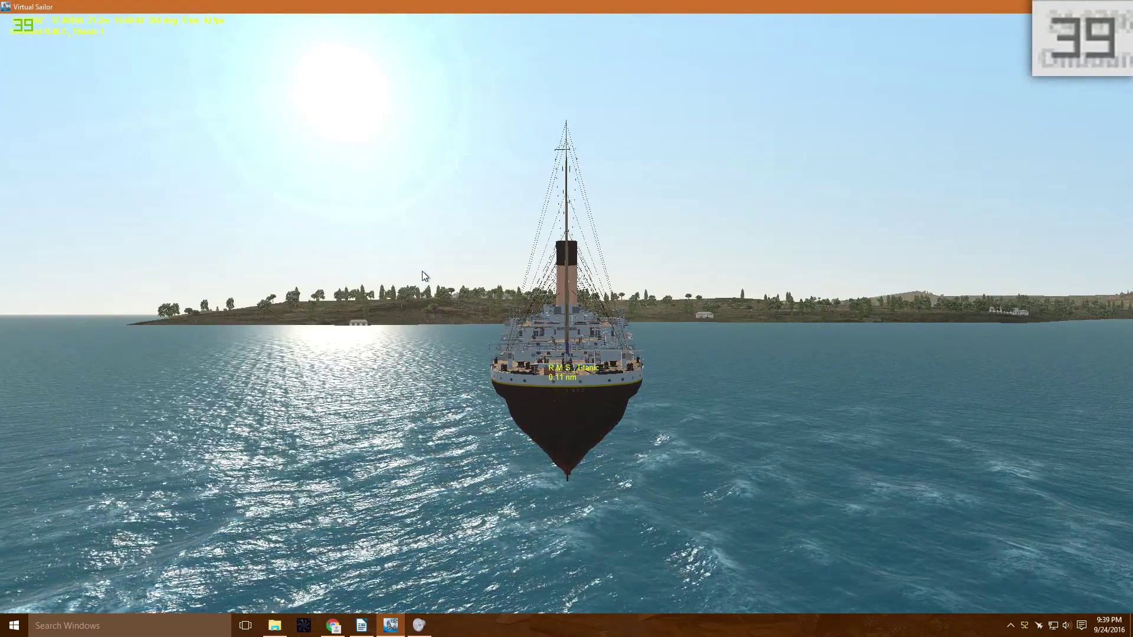
# Use the scenery map to relocate the R.M.S. Titanic to open sea in the empty area southwest of the Aegean scenery.
pyautogui.press('m')
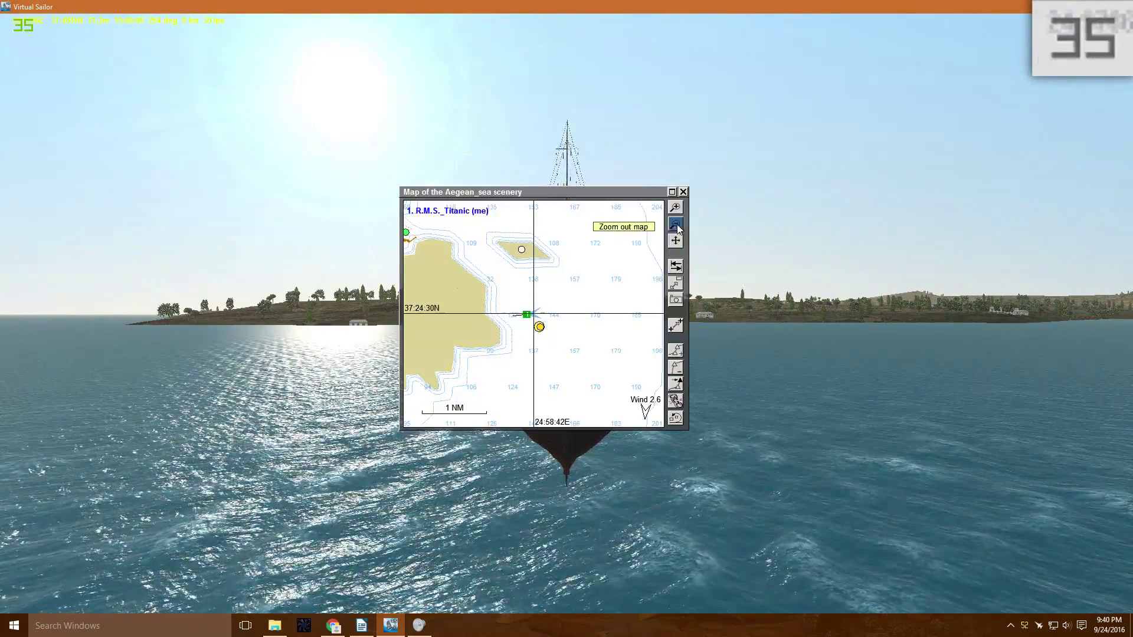
pyautogui.click(676, 225)
pyautogui.click(677, 227)
pyautogui.click(676, 229)
pyautogui.click(676, 232)
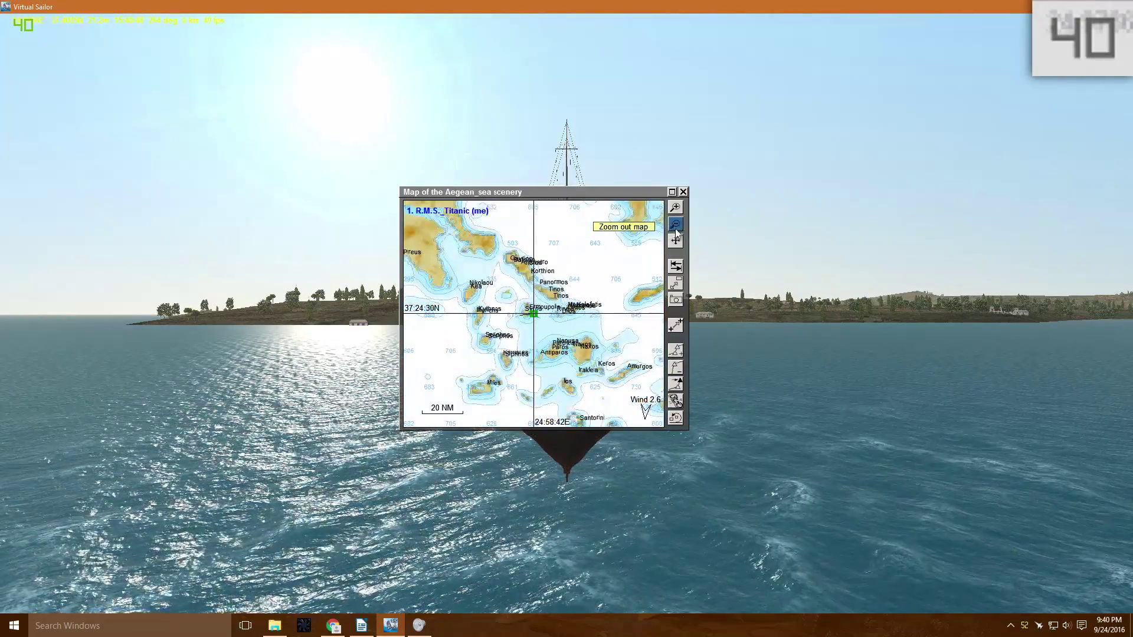
pyautogui.click(676, 233)
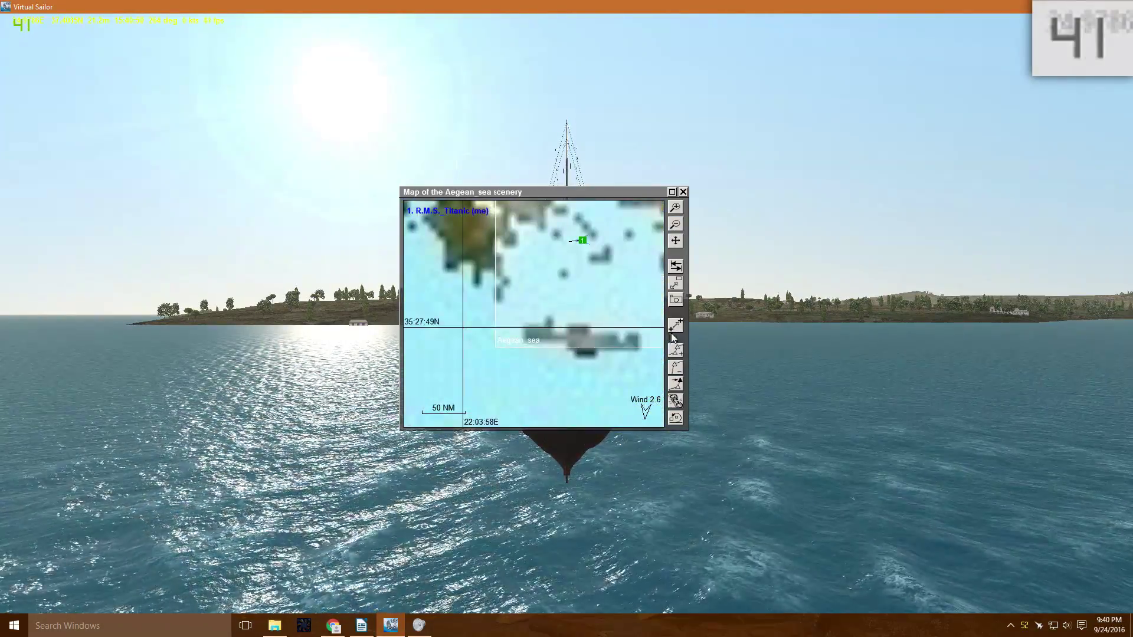
pyautogui.click(673, 330)
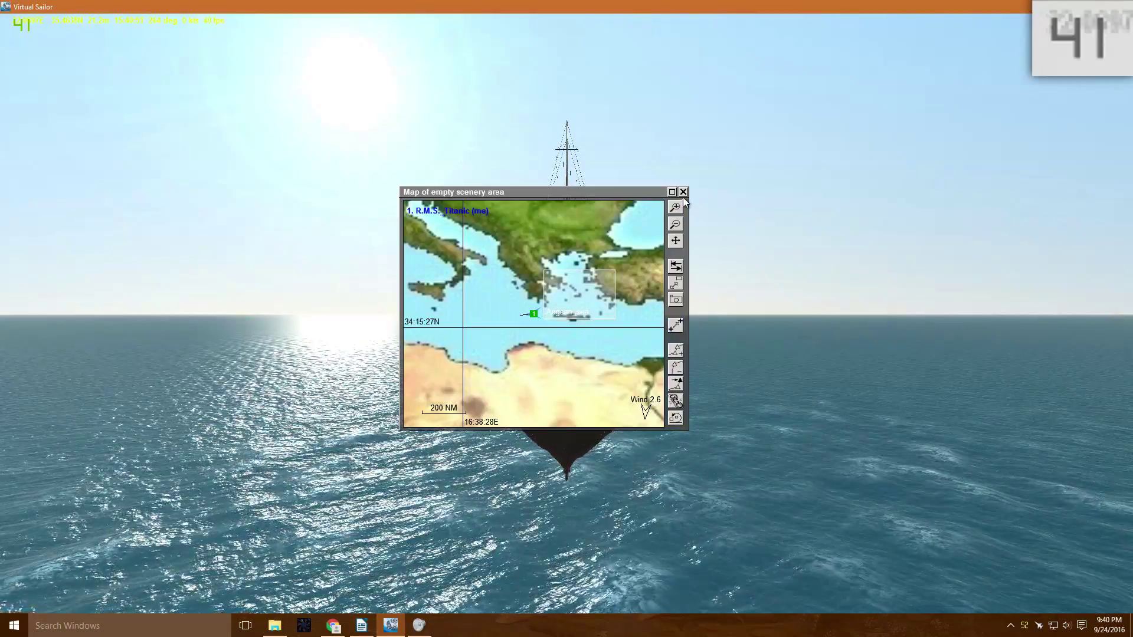
pyautogui.click(684, 192)
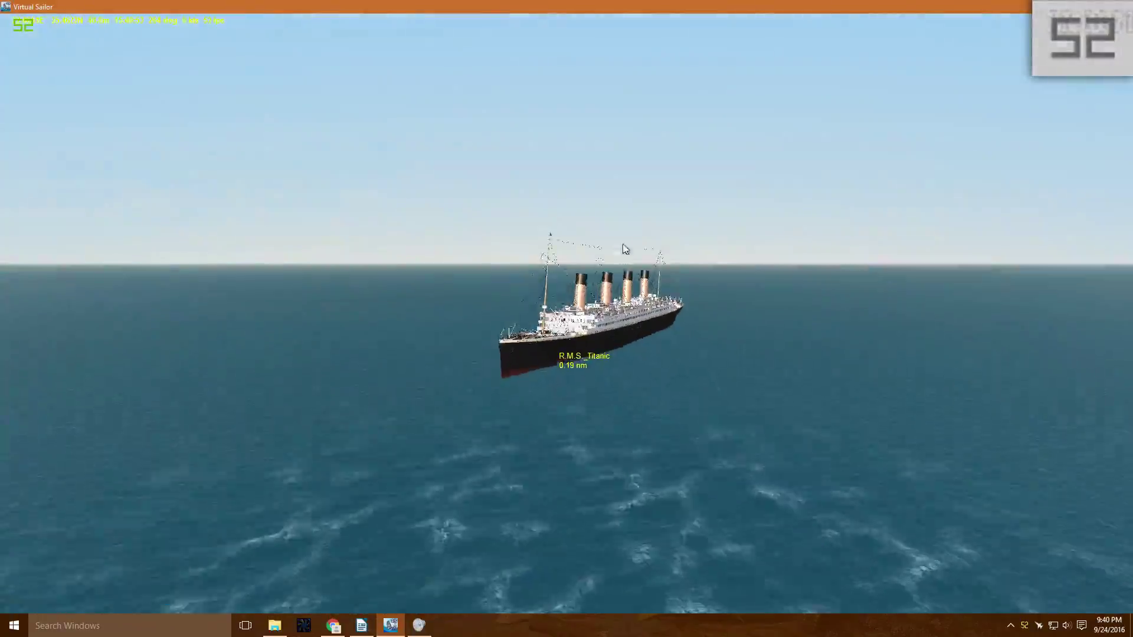
# Set the Wave Swelling to 35% and the Underwater mode to Caustic Lighting, with sun rays and sand enabled.
pyautogui.moveTo(623, 245); pyautogui.dragTo(564, 231)
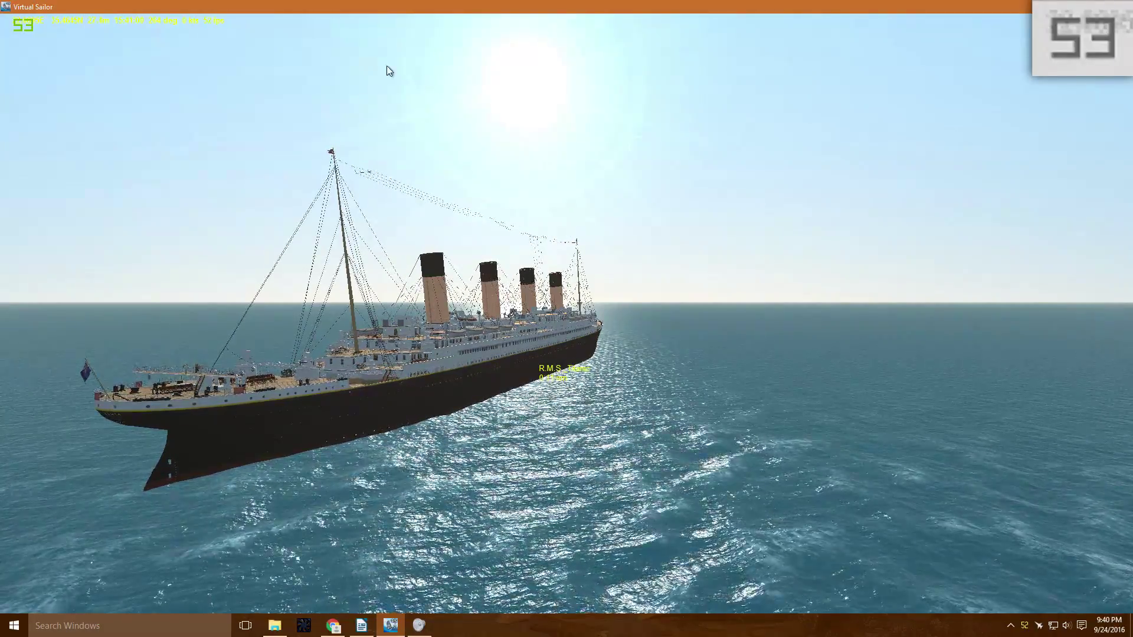
pyautogui.moveTo(630, 224); pyautogui.dragTo(422, 235)
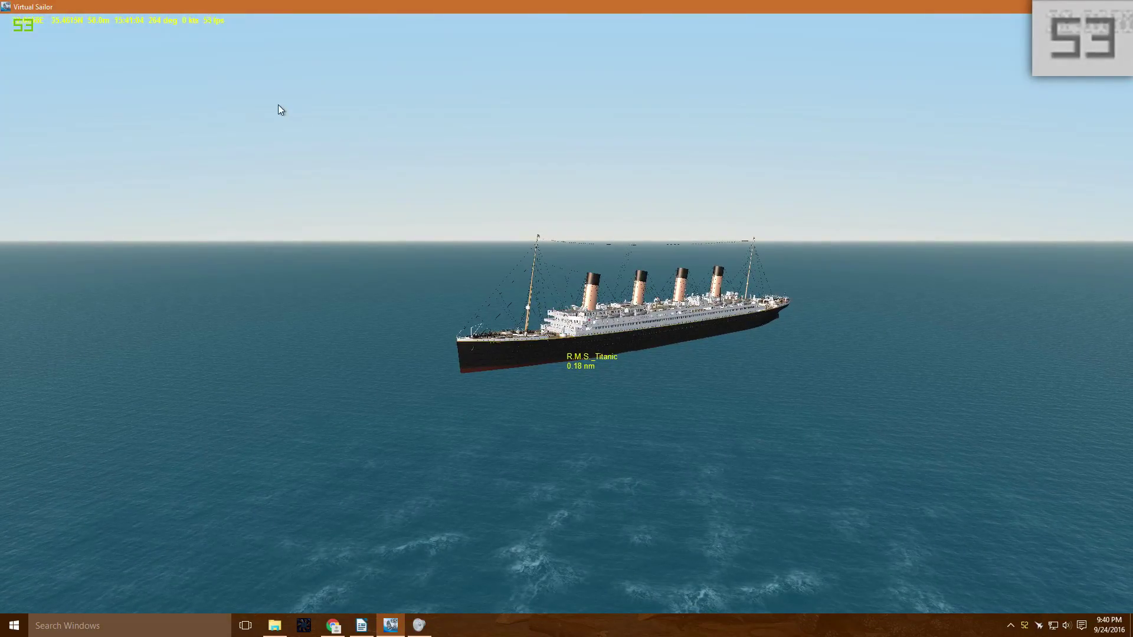
pyautogui.moveTo(178, 36)
pyautogui.click(261, 37)
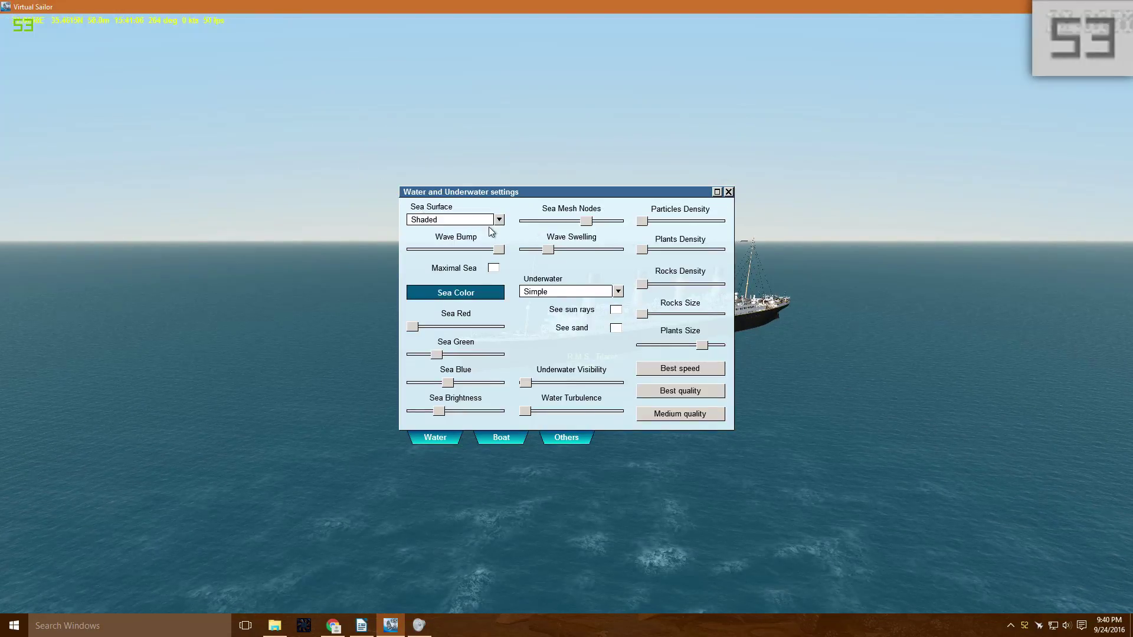
pyautogui.click(692, 413)
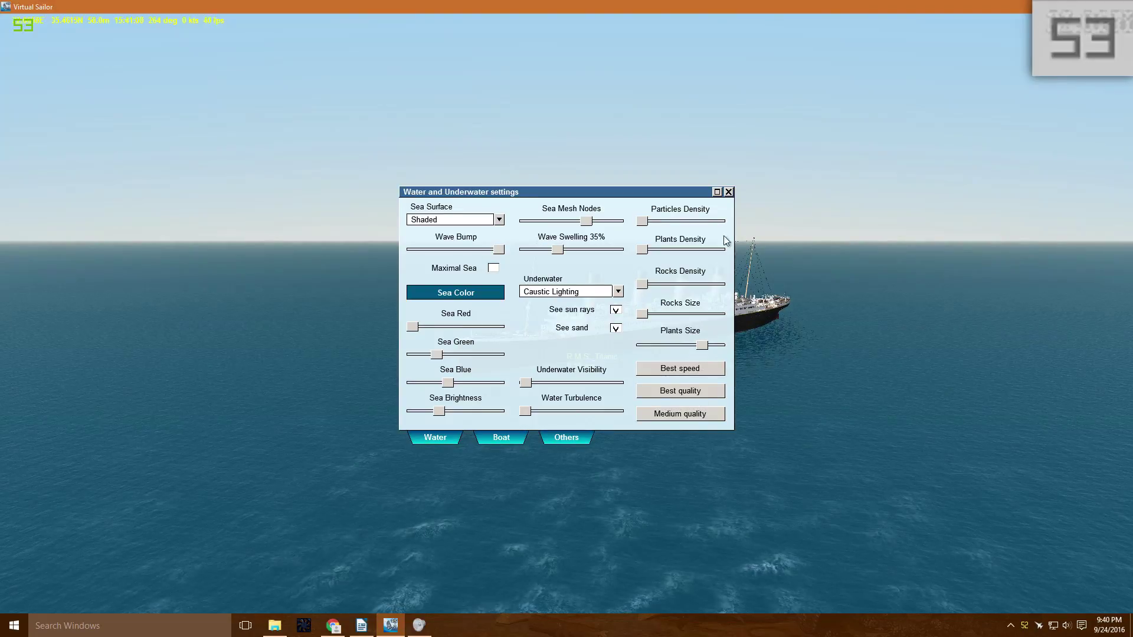
pyautogui.click(729, 192)
# Reduce the Wave Bump to 16% in the water settings.
pyautogui.moveTo(487, 294); pyautogui.dragTo(850, 300)
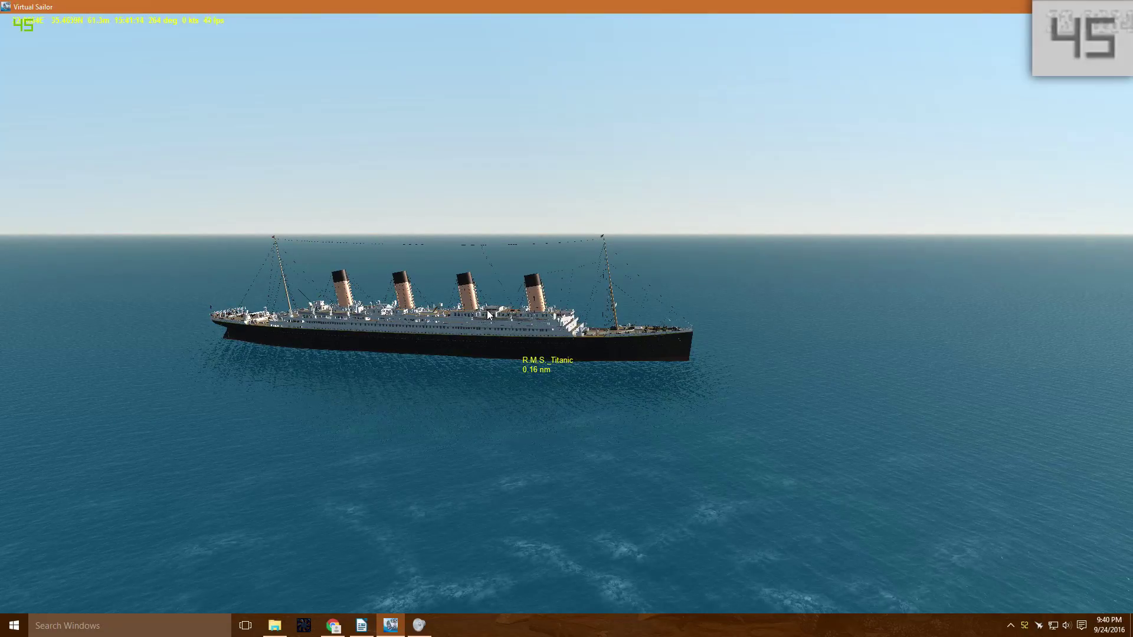
pyautogui.moveTo(227, 23)
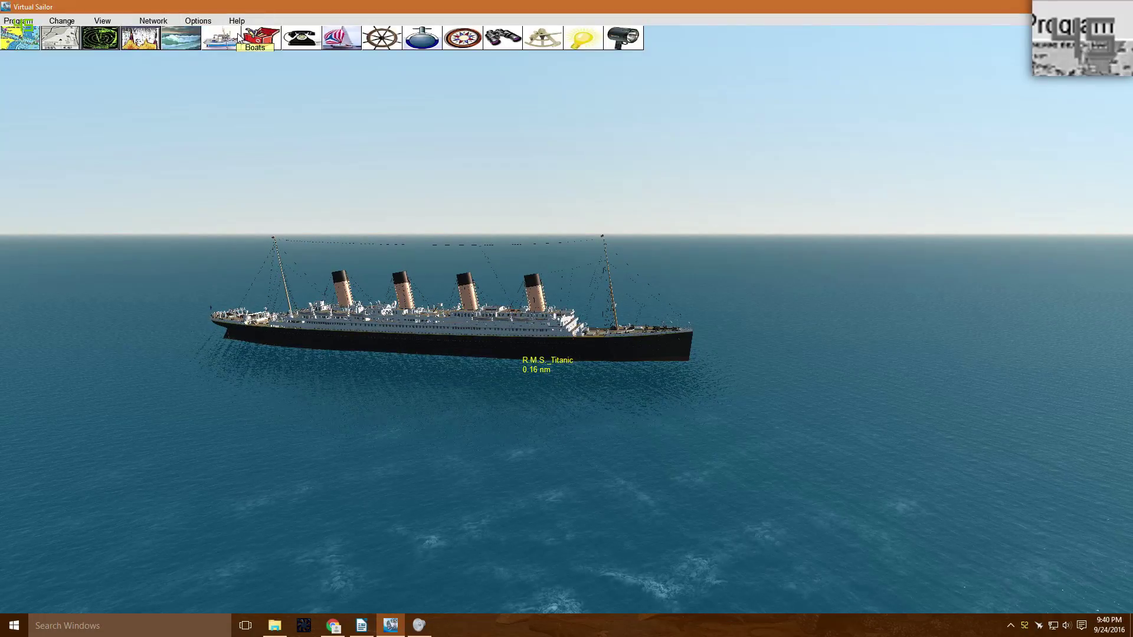
pyautogui.click(261, 40)
pyautogui.moveTo(501, 253); pyautogui.dragTo(427, 252)
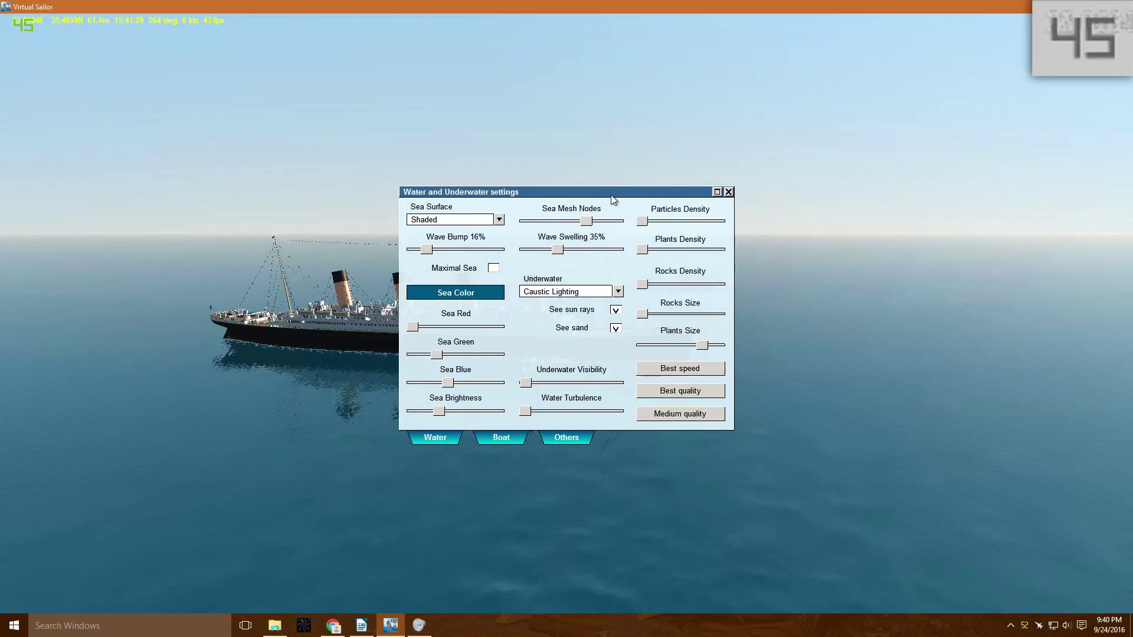
pyautogui.click(728, 191)
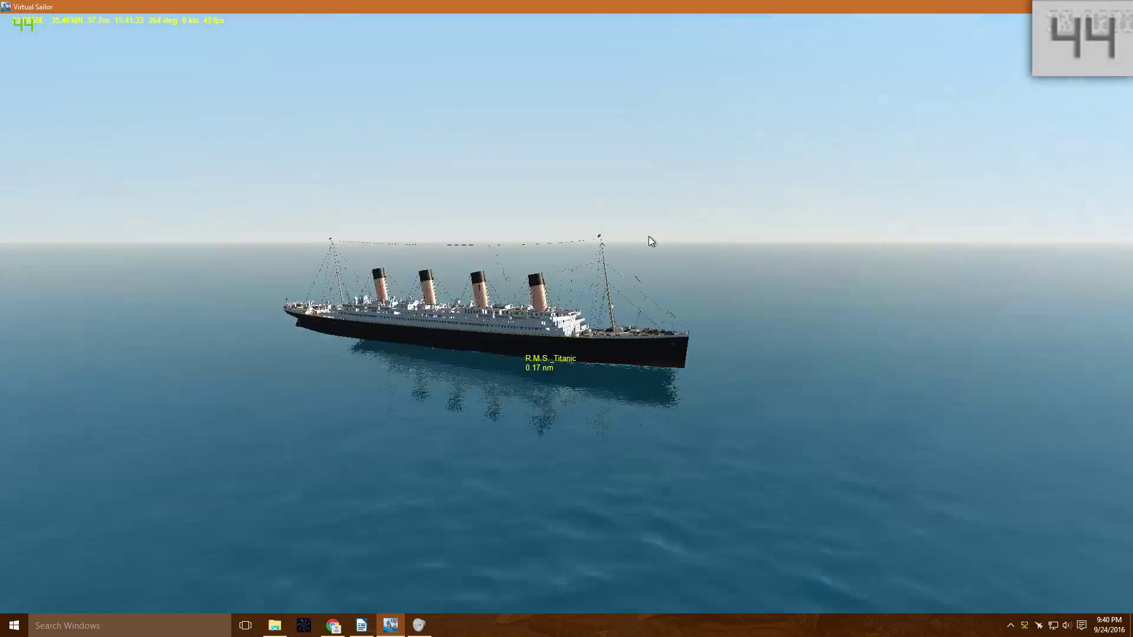
# Check the land and program settings and change the Sea Surface to Reflection.
pyautogui.moveTo(649, 236); pyautogui.dragTo(625, 235)
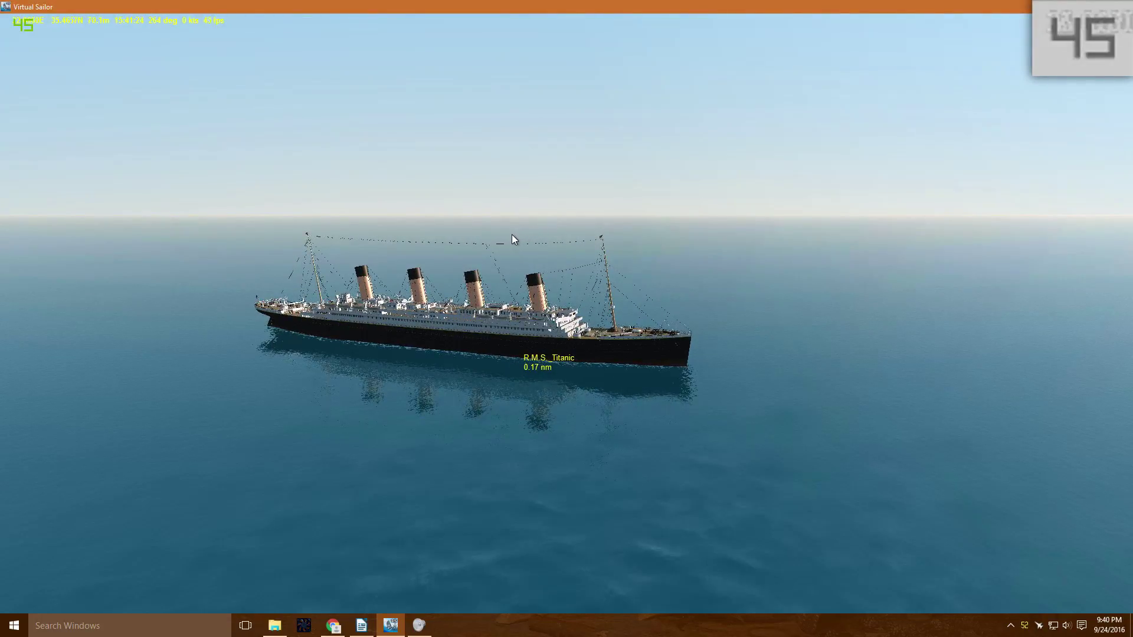
pyautogui.rightClick(512, 235)
pyautogui.click(702, 197)
pyautogui.click(204, 20)
pyautogui.click(205, 41)
pyautogui.click(565, 438)
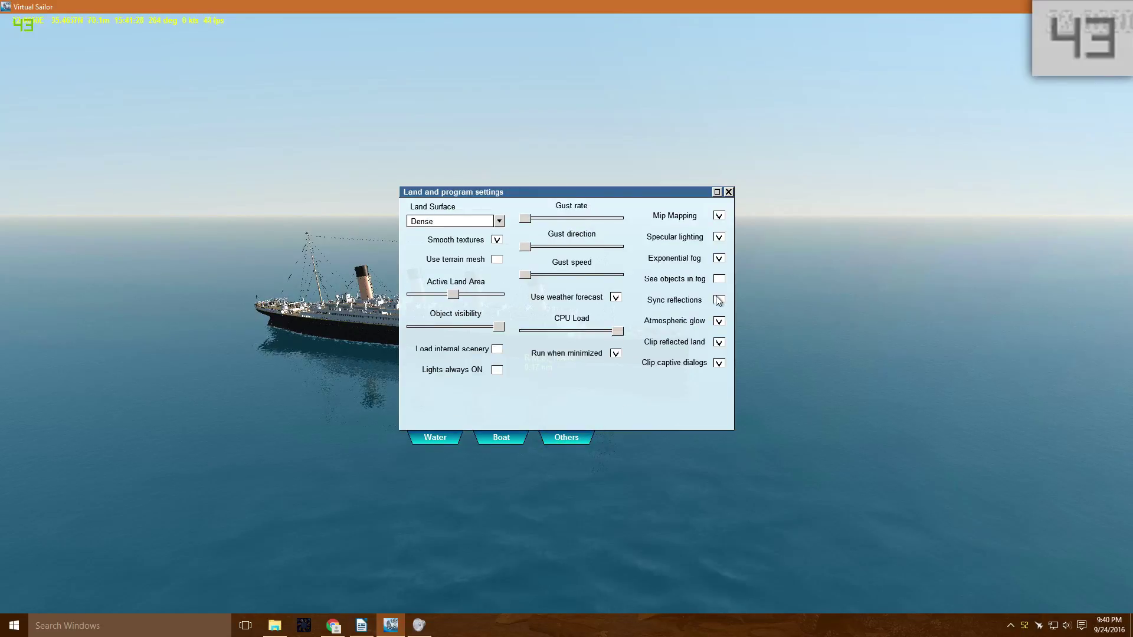
pyautogui.click(728, 193)
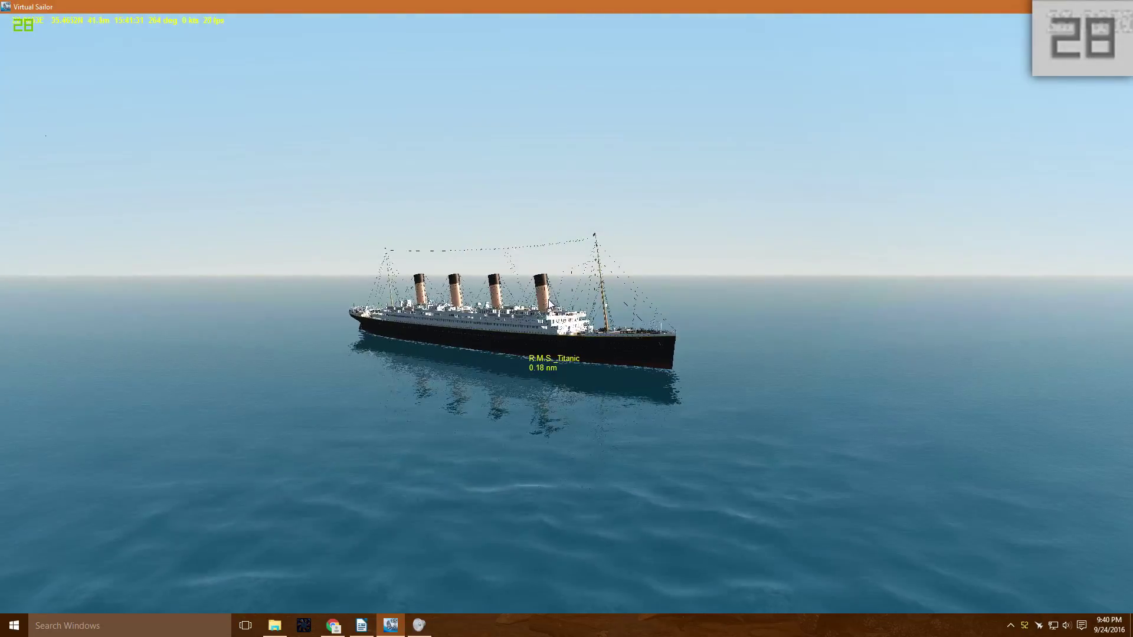
# Examine the ship's reflections on the water from several angles and review the current water settings.
pyautogui.moveTo(513, 348); pyautogui.dragTo(488, 336)
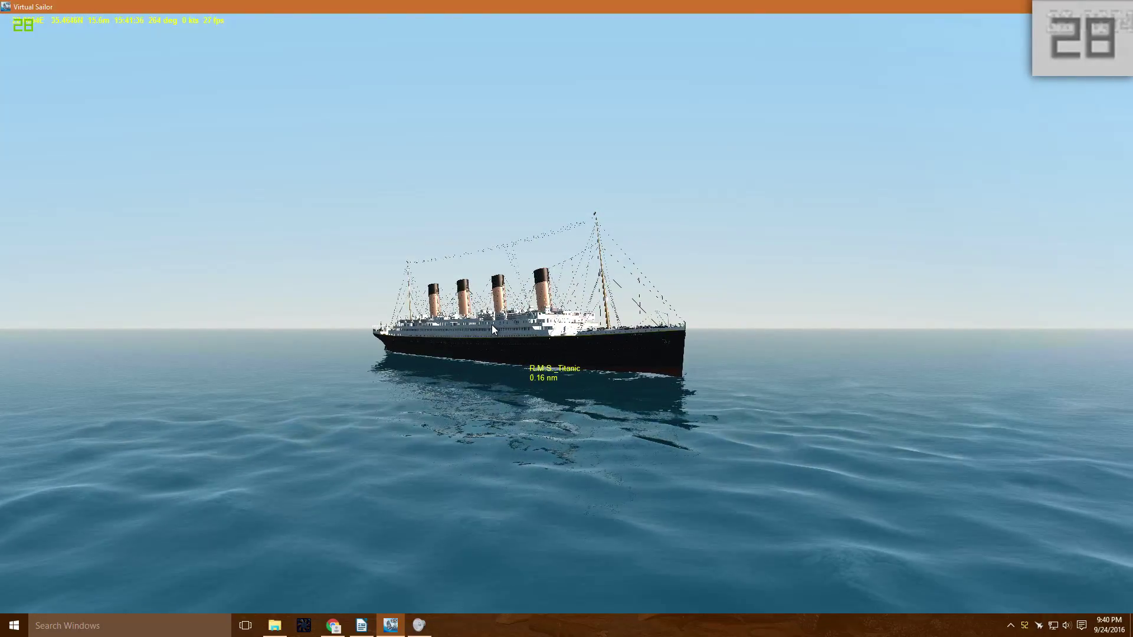
pyautogui.moveTo(437, 142); pyautogui.dragTo(451, 165)
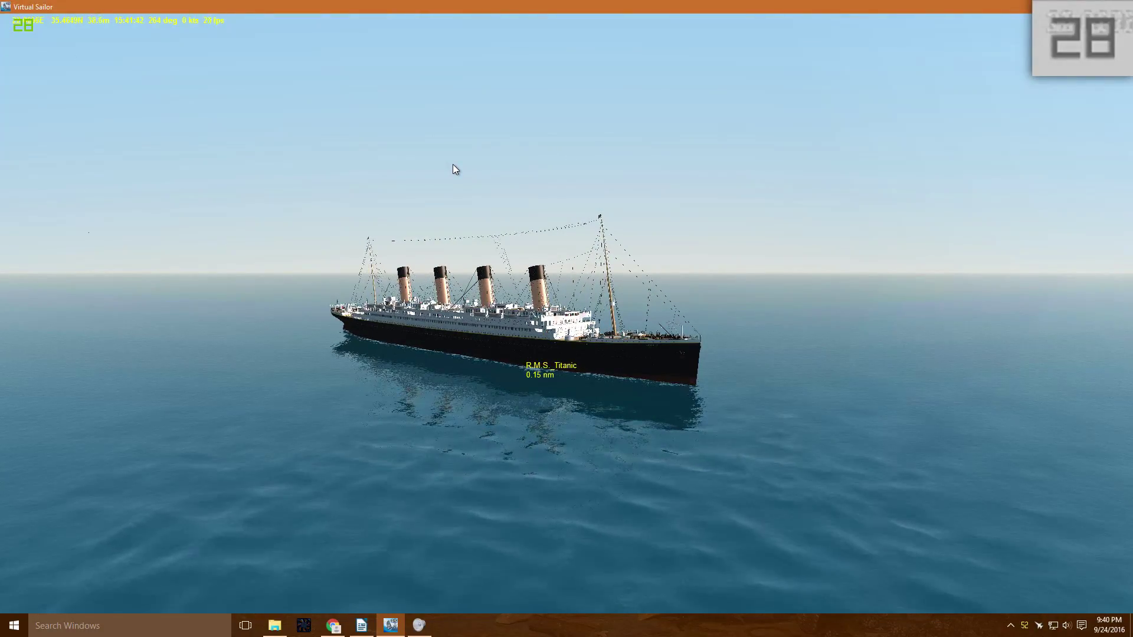
pyautogui.moveTo(370, 160); pyautogui.dragTo(538, 180)
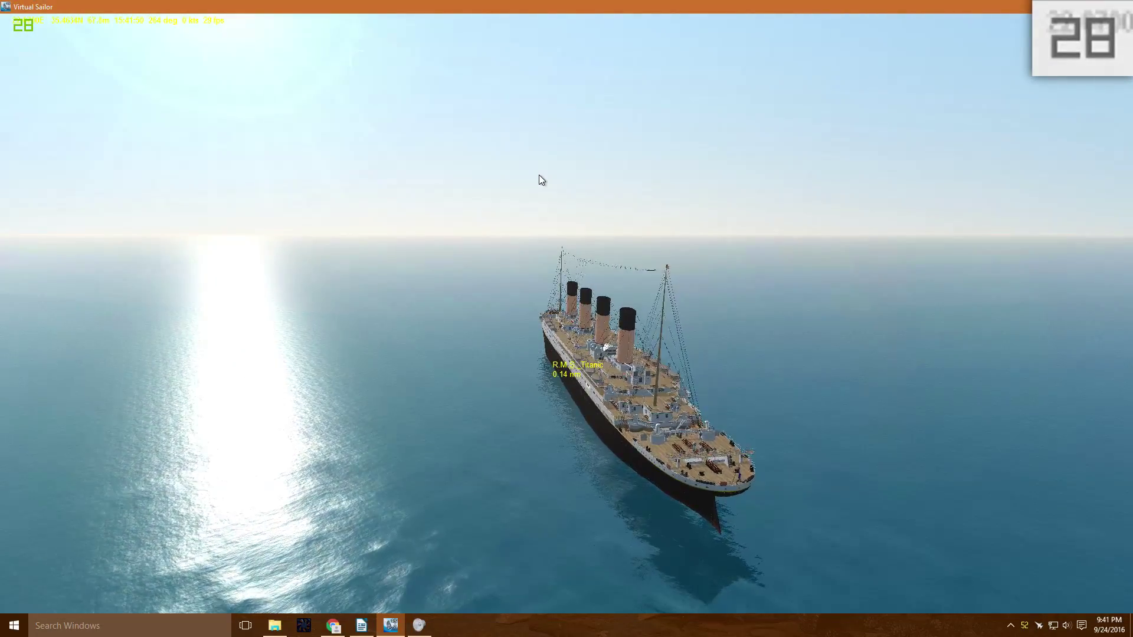
pyautogui.click(263, 38)
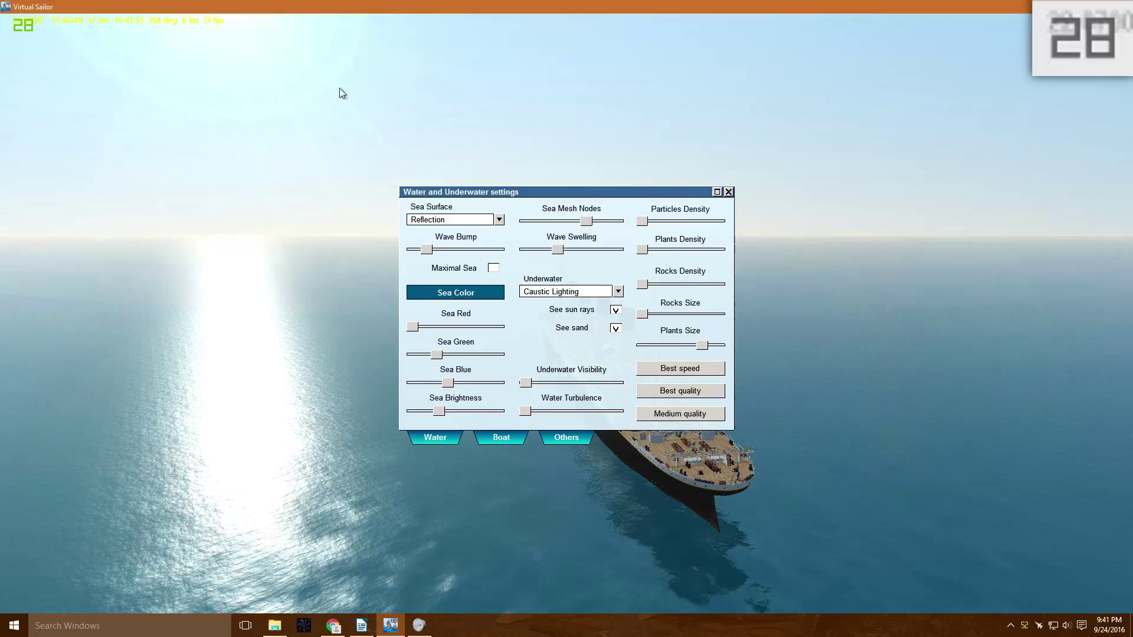
pyautogui.click(728, 192)
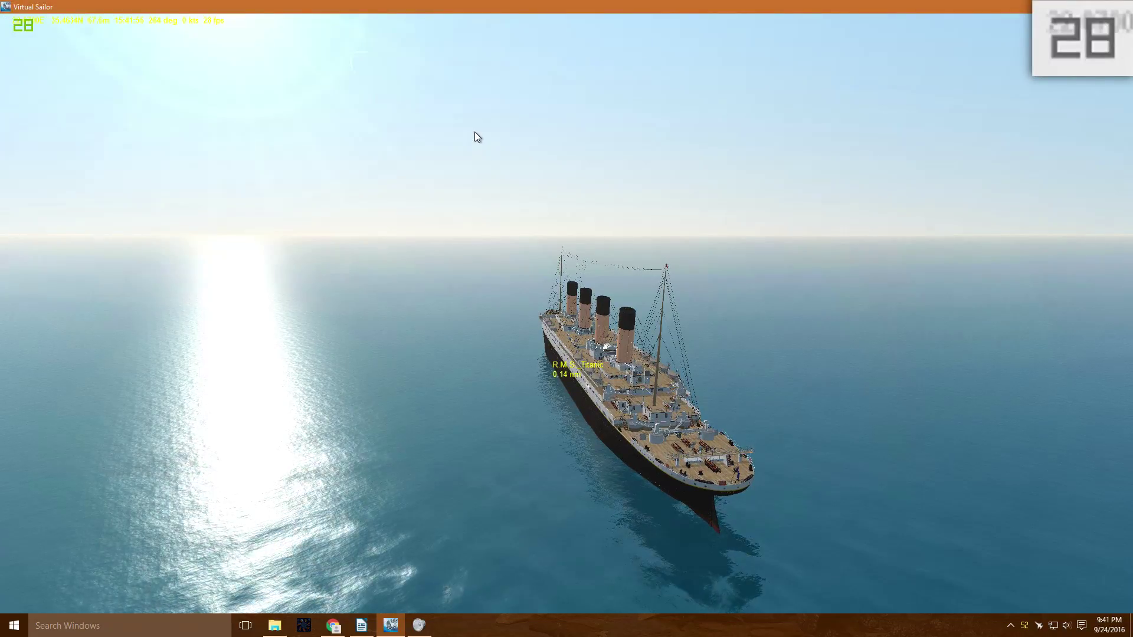